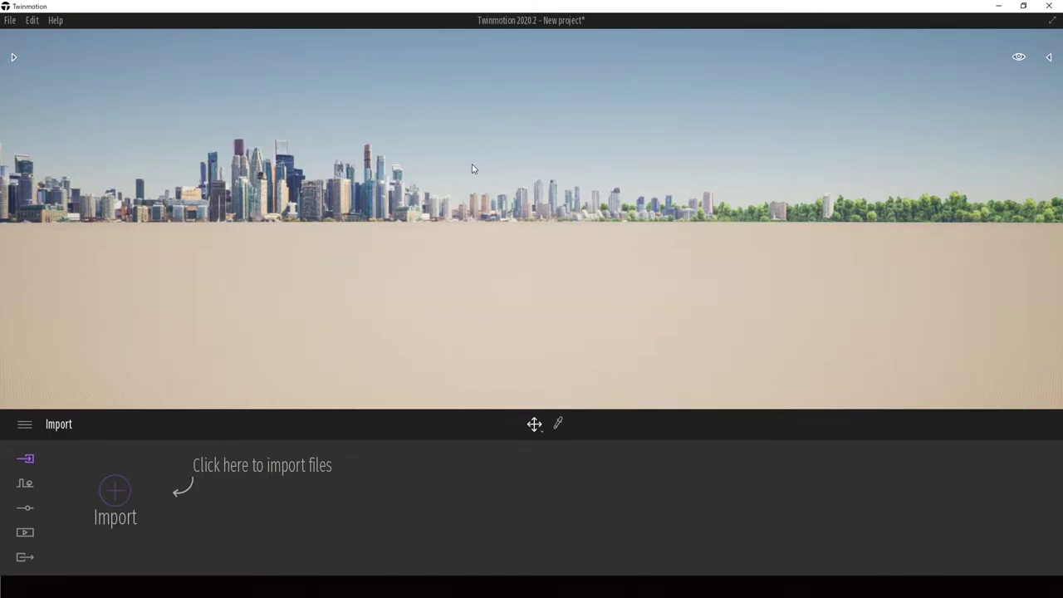
Pick the ground's MI_Ground material from the scene and orbit the camera to look down on the ground.
key("i")
left_click(448, 329)
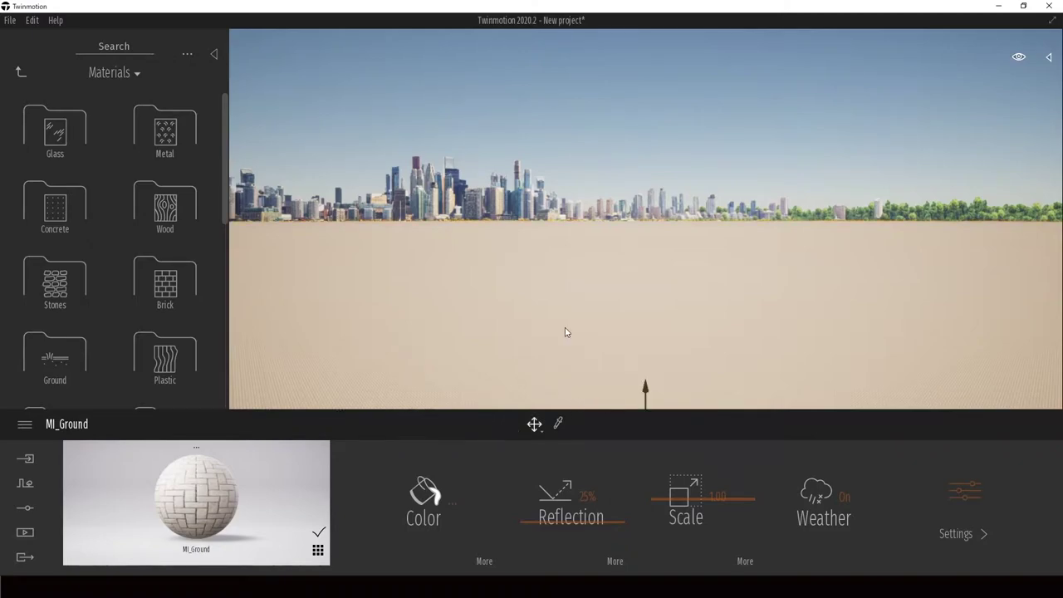
key("q")
mouse_move(663, 222)
right_mouse_down()
mouse_move(656, 234)
mouse_move(650, 221)
mouse_move(664, 212)
mouse_move(649, 186)
mouse_move(655, 205)
right_mouse_up()
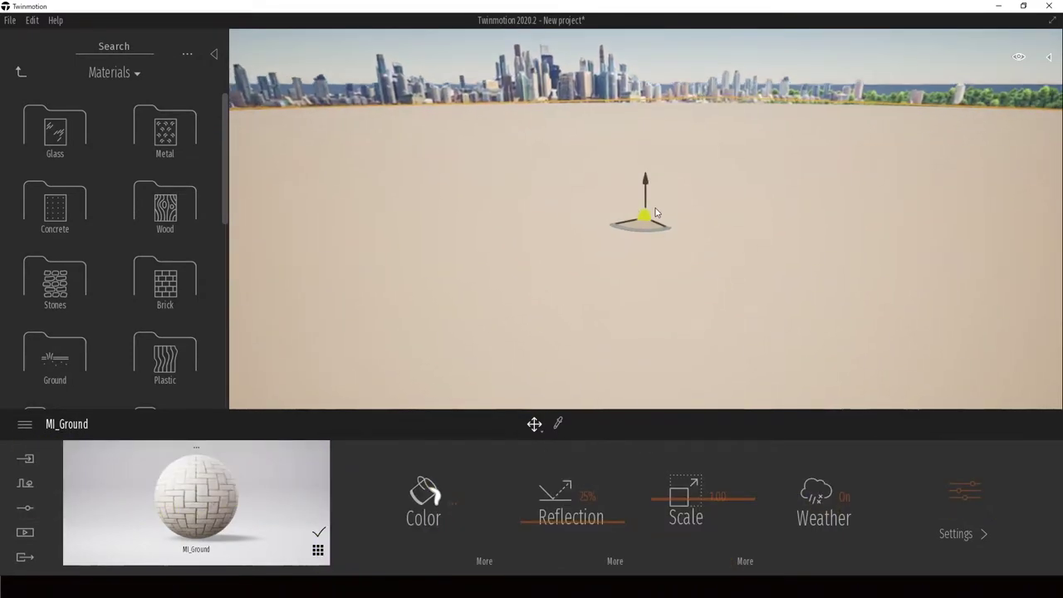
right_click_drag(655, 205, 634, 208)
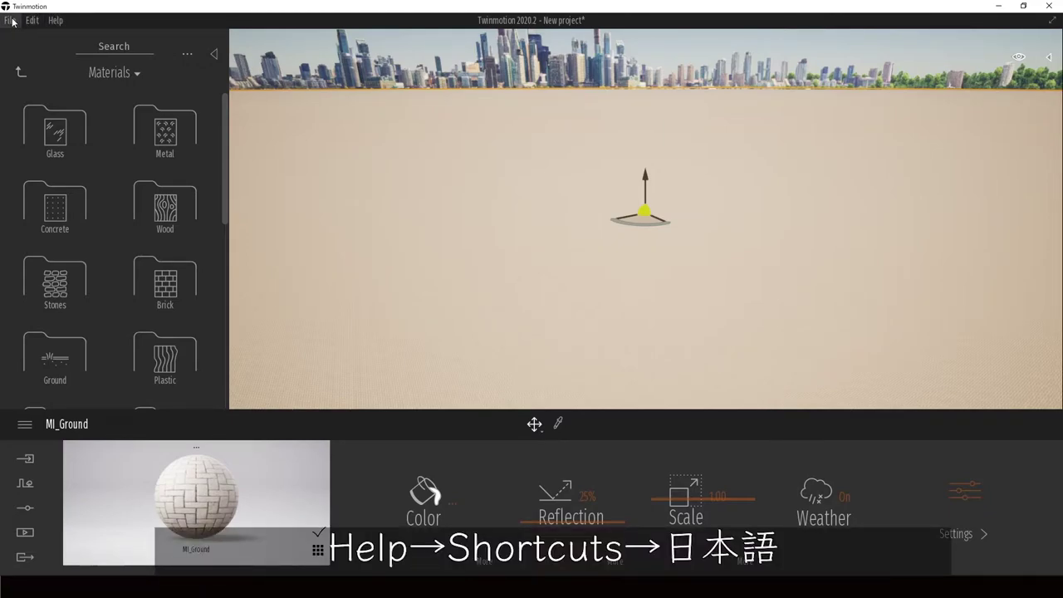
Open the Japanese shortcut sheet Twinmotion_Shortcuts-JP.pdf from Help > Shortcuts and maximize its Acrobat window.
left_click(61, 23)
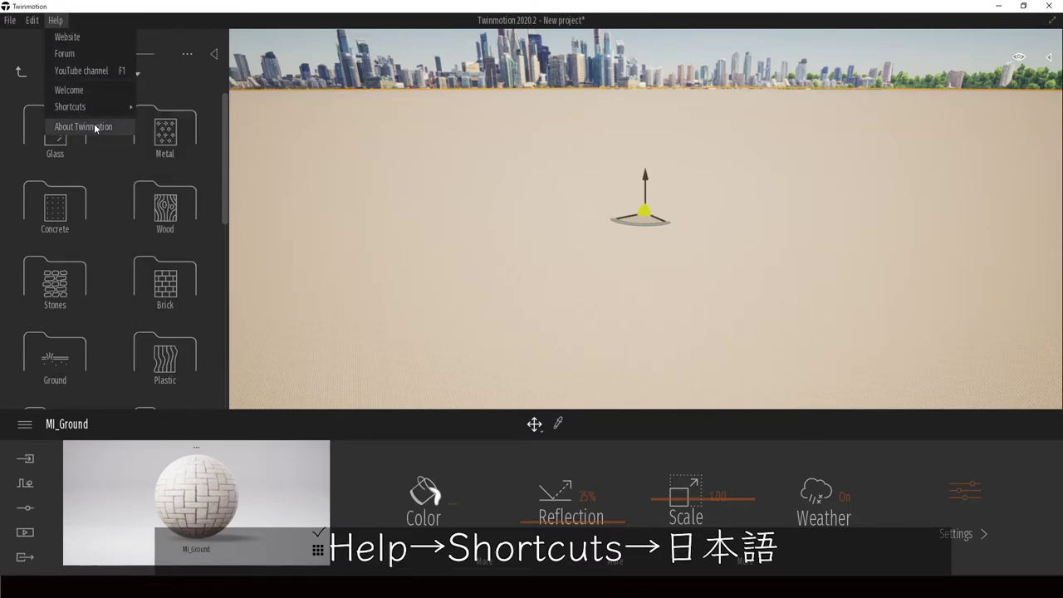
mouse_move(71, 107)
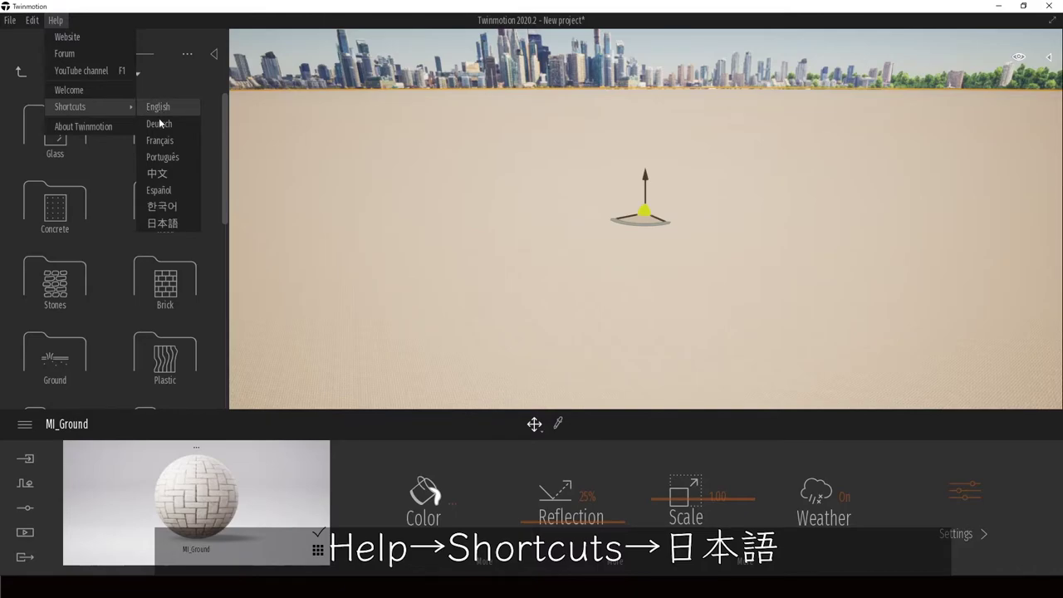
left_click(162, 223)
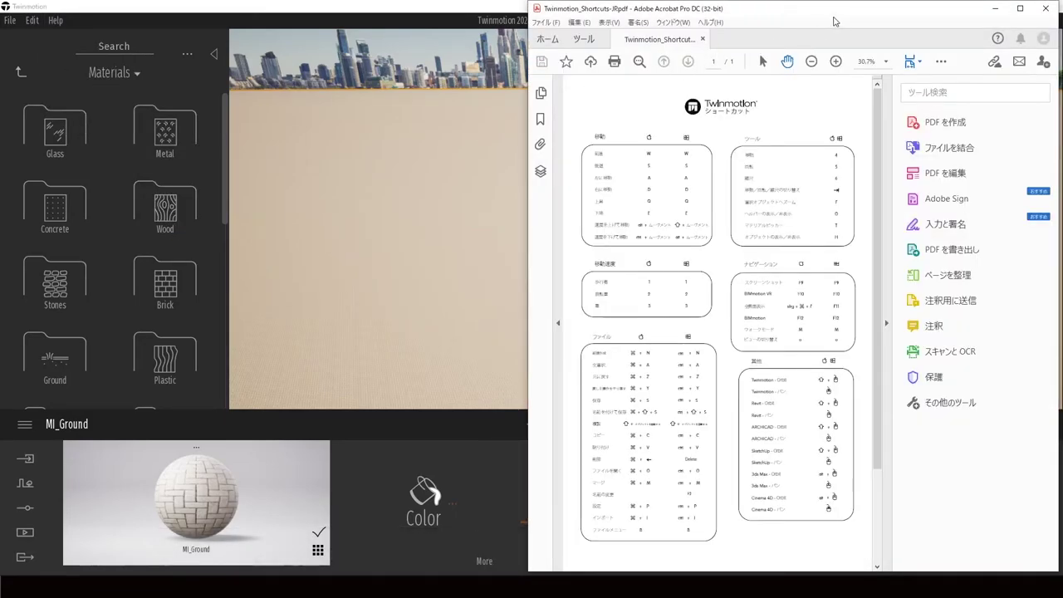
left_click_drag(834, 39, 410, 39)
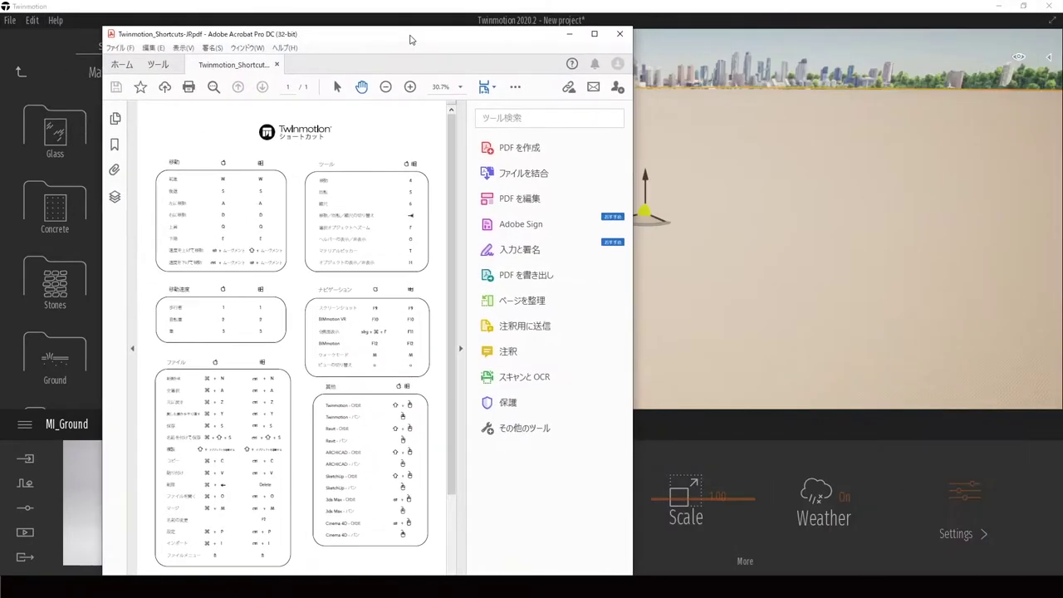
left_click(595, 33)
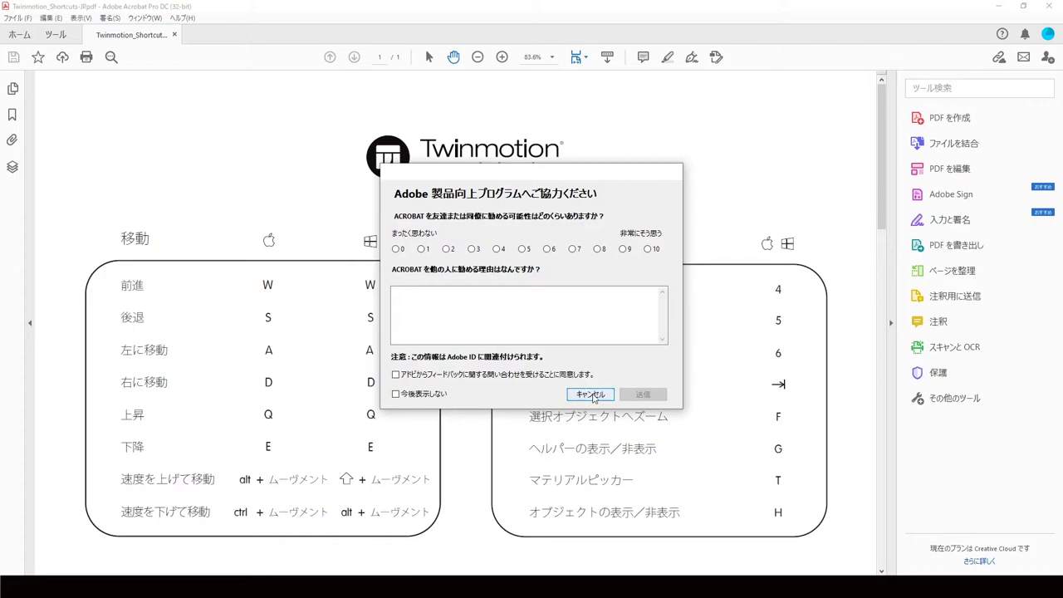
Cancel the Adobe feedback survey and scroll down to the Tools shortcuts (Move 4, Rotate 5, Scale 6).
left_click(591, 393)
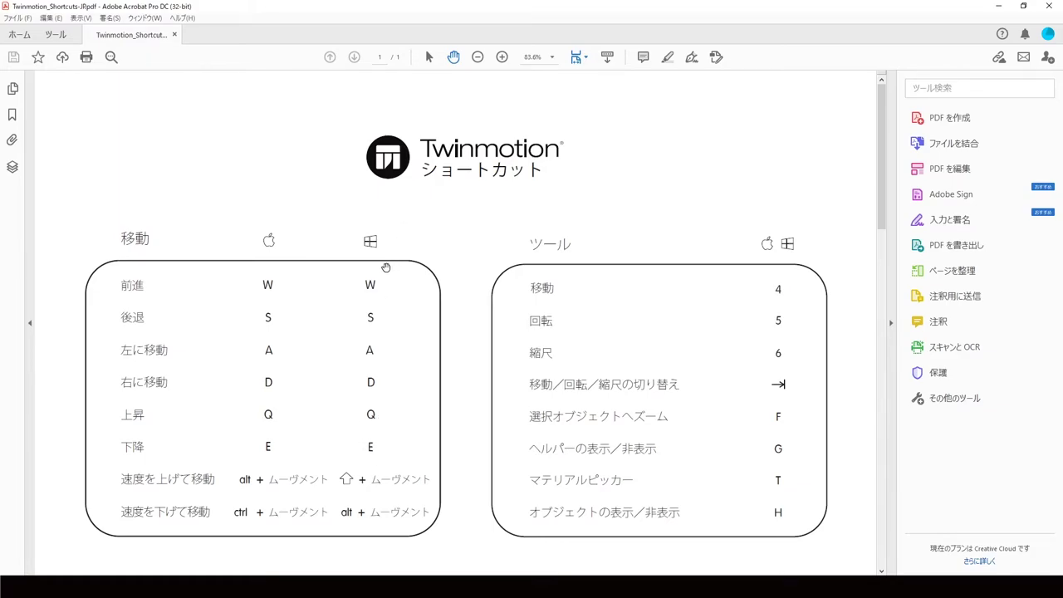
scroll(385, 267, "down", 1)
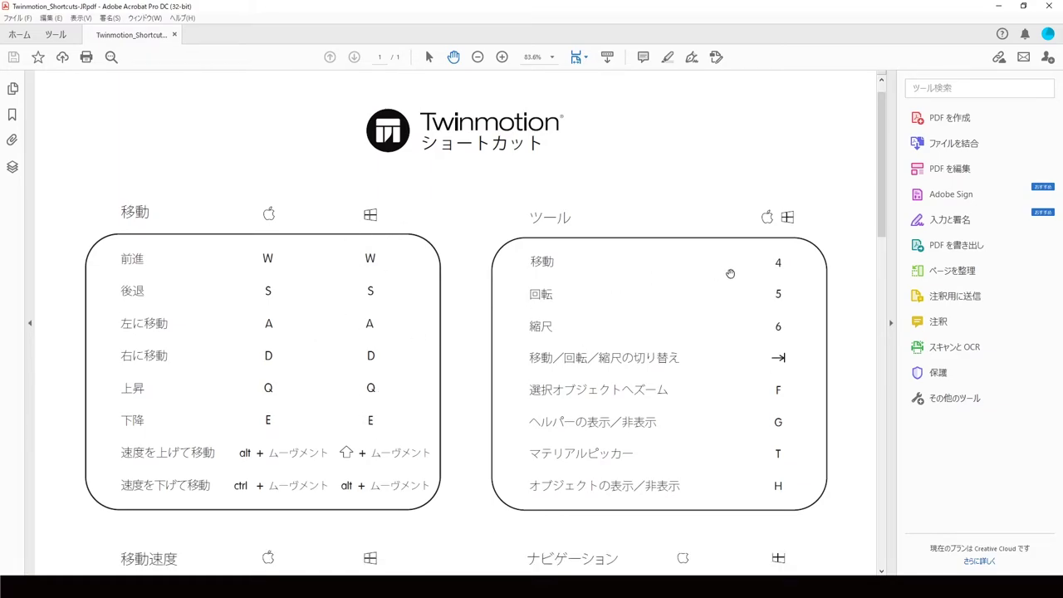
scroll(731, 248, "down", 1)
scroll(725, 243, "down", 2)
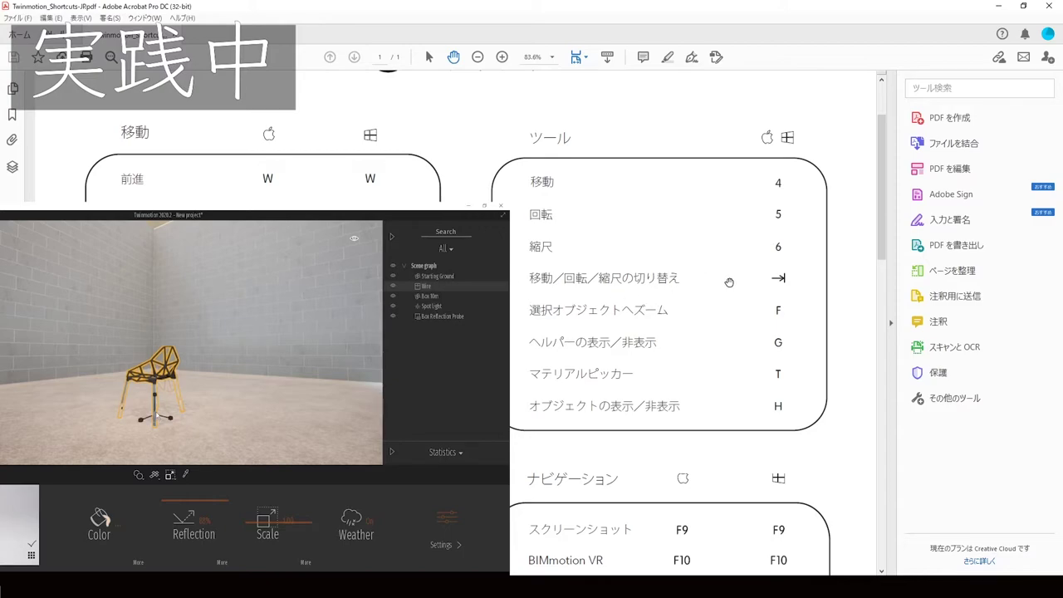
scroll(730, 283, "down", 1)
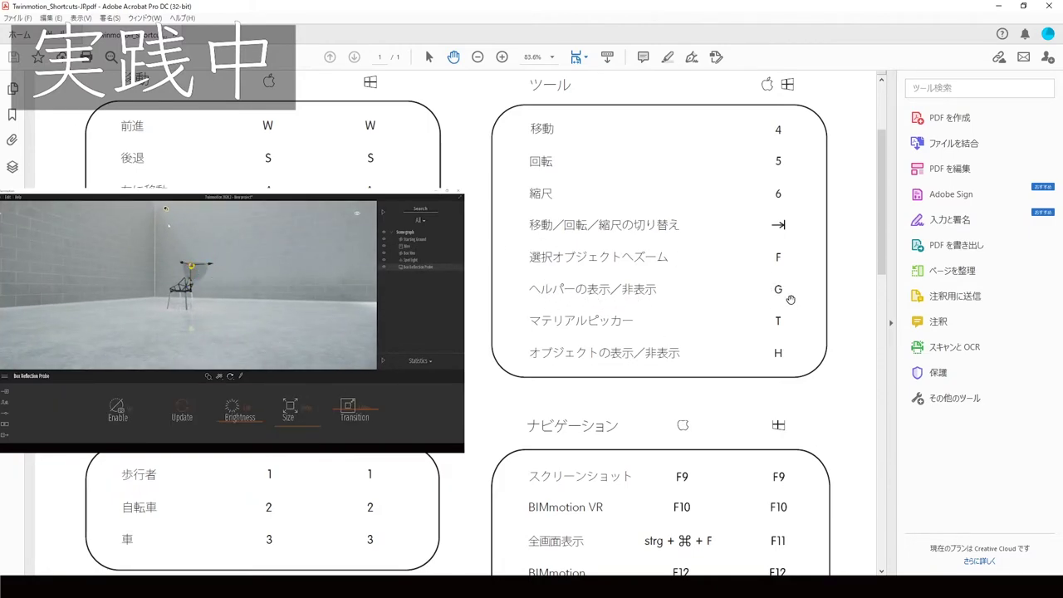
scroll(772, 289, "down", 2)
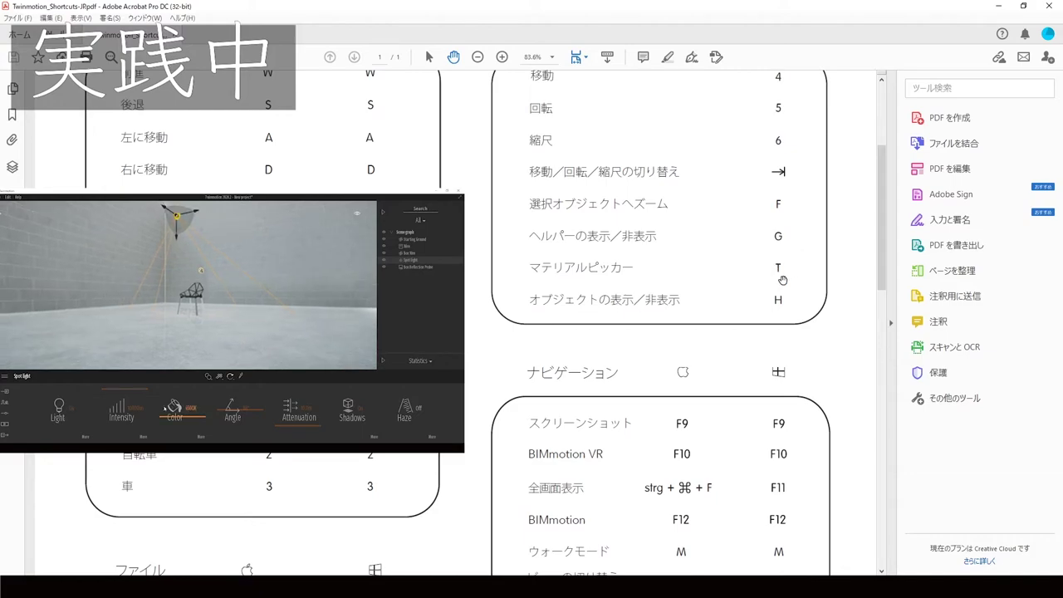
scroll(773, 271, "down", 3)
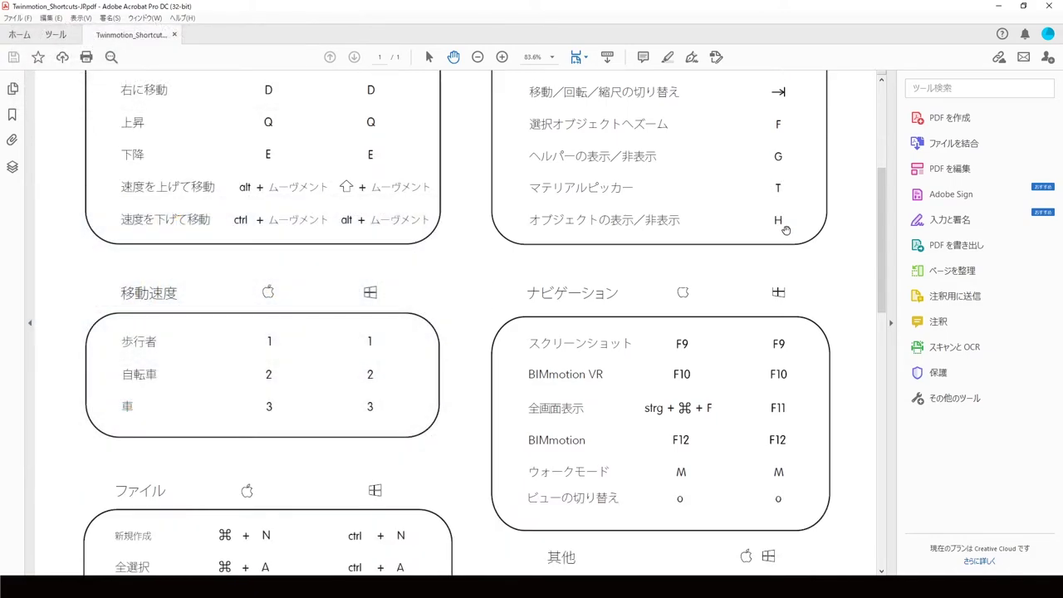
scroll(785, 238, "down", 3)
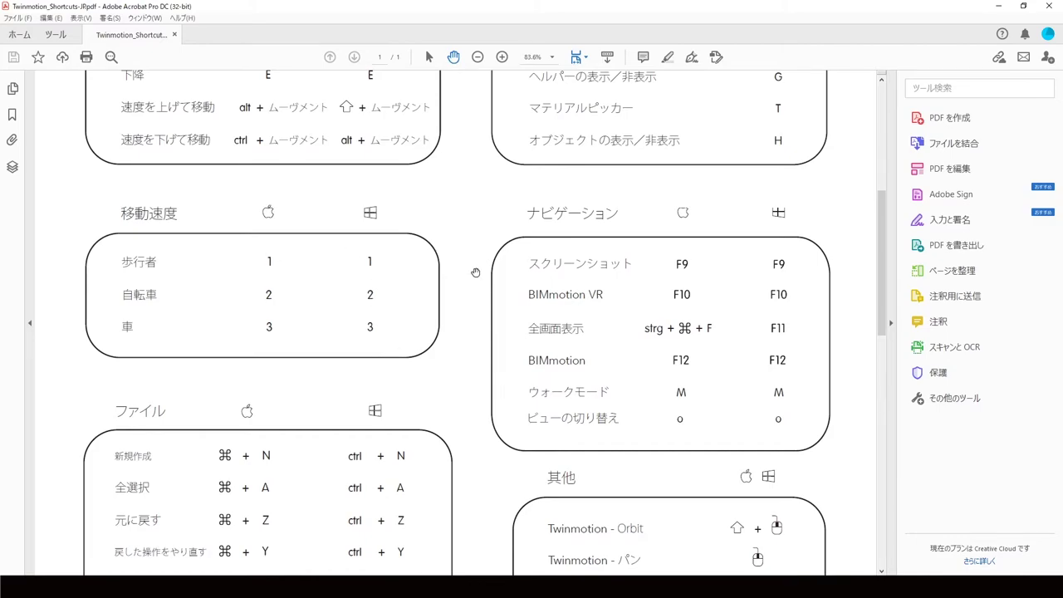
scroll(476, 273, "down", 8)
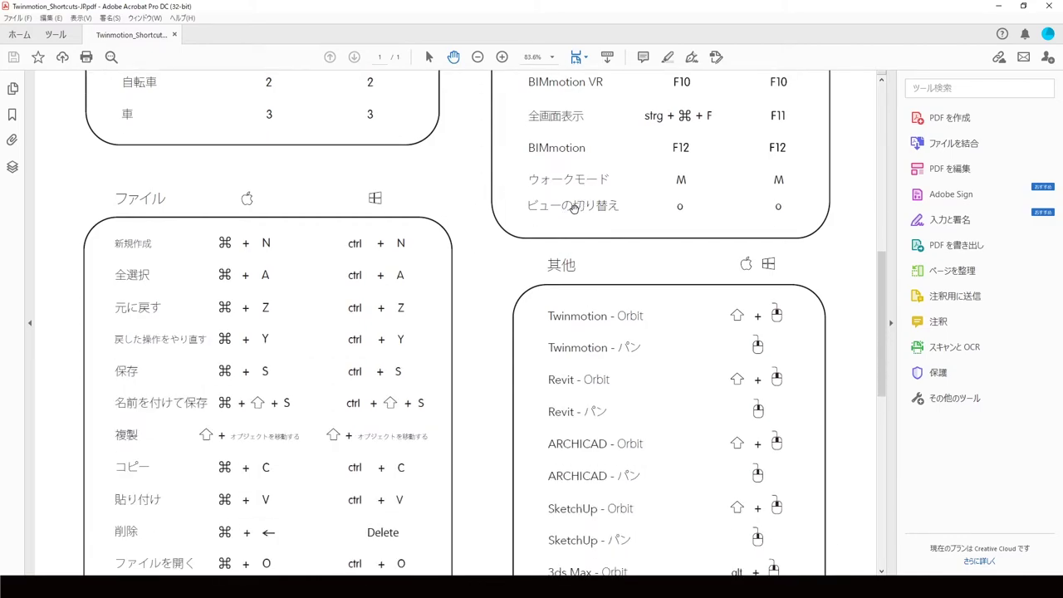
scroll(294, 207, "down", 3)
scroll(294, 207, "down", 1)
scroll(294, 208, "down", 8)
scroll(529, 228, "down", 11)
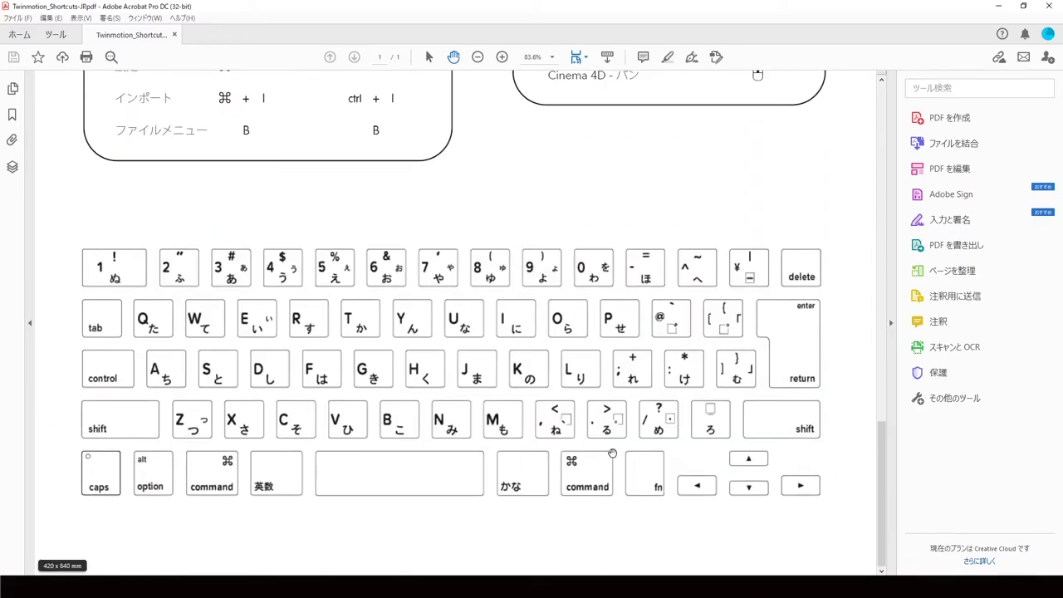
scroll(566, 366, "up", 5)
scroll(572, 344, "up", 10)
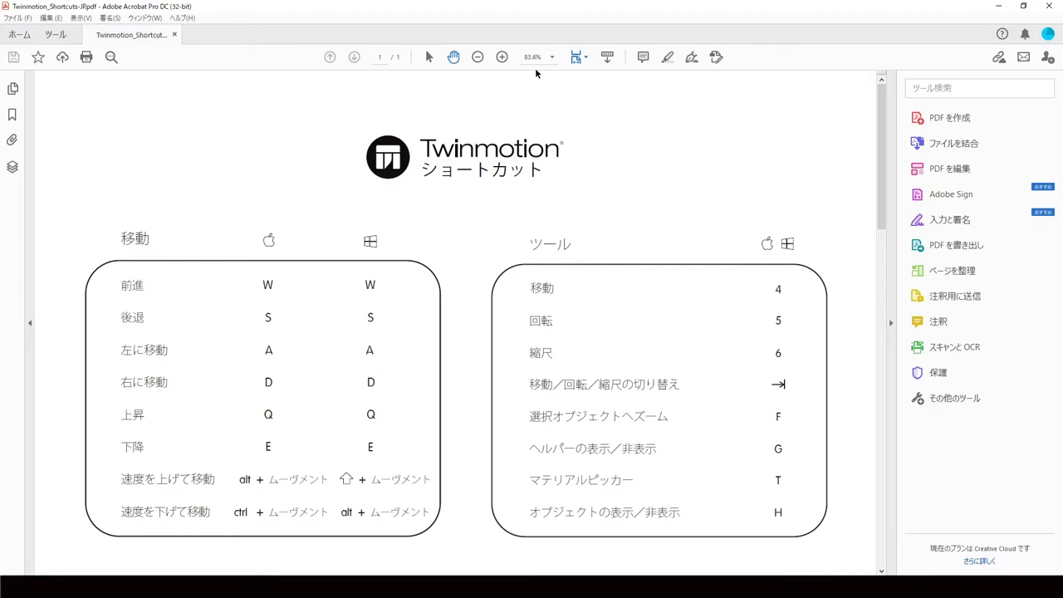
Reopen the Japanese shortcut sheet in a smaller Acrobat window moved aside, returning to the Twinmotion scene.
left_click_drag(692, 6, 657, 211)
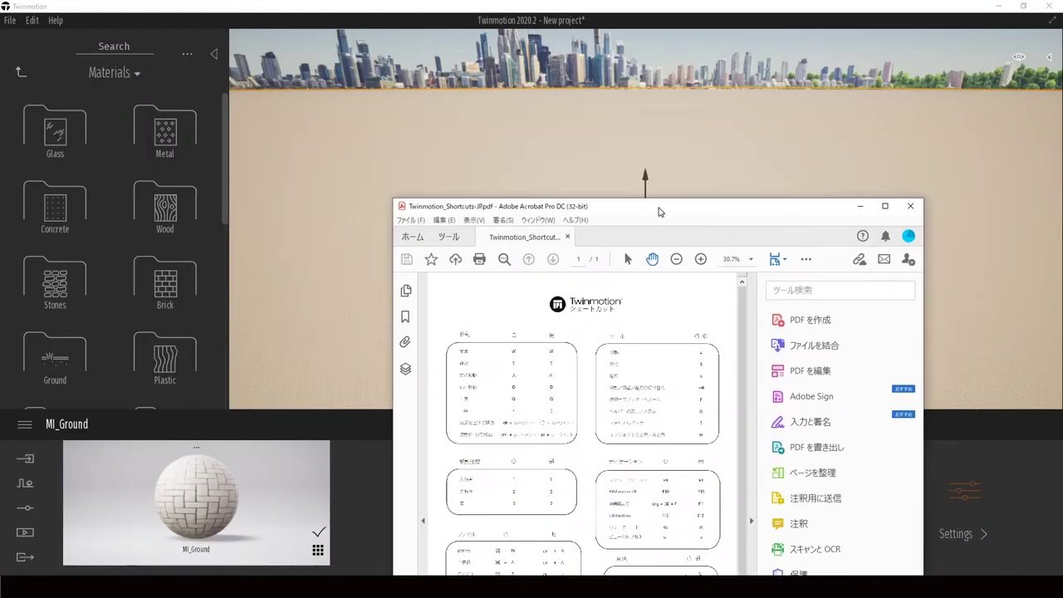
left_click(56, 20)
mouse_move(70, 106)
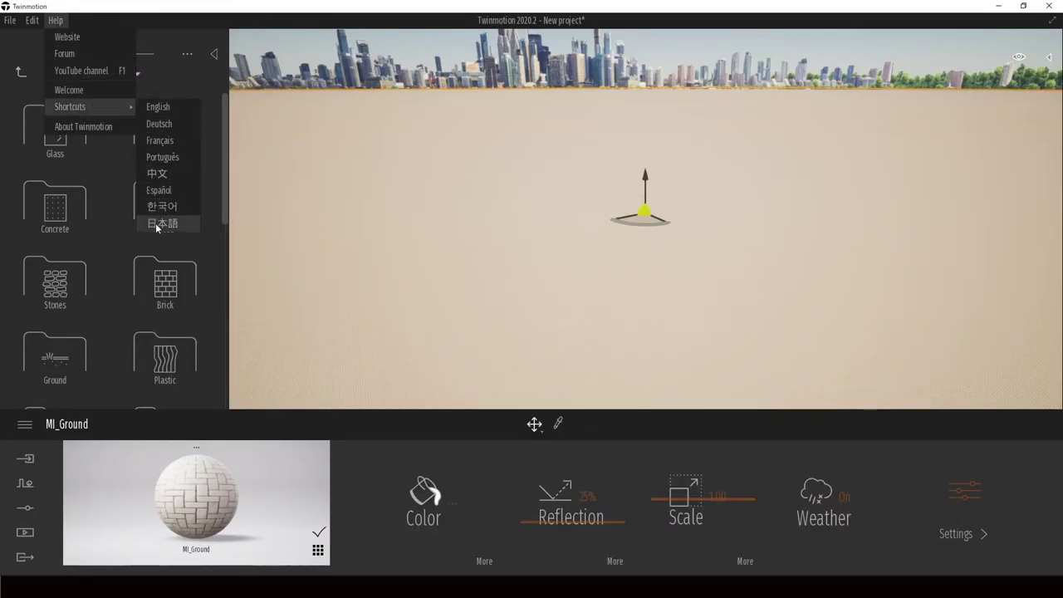
left_click(157, 225)
left_click_drag(834, 214, 631, 131)
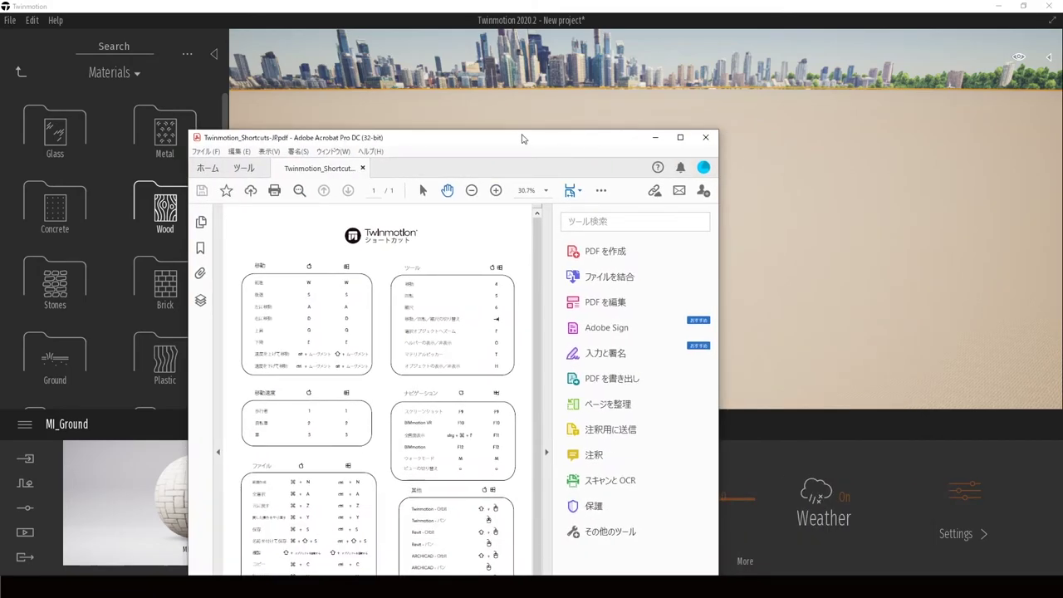
left_click_drag(522, 138, 441, 96)
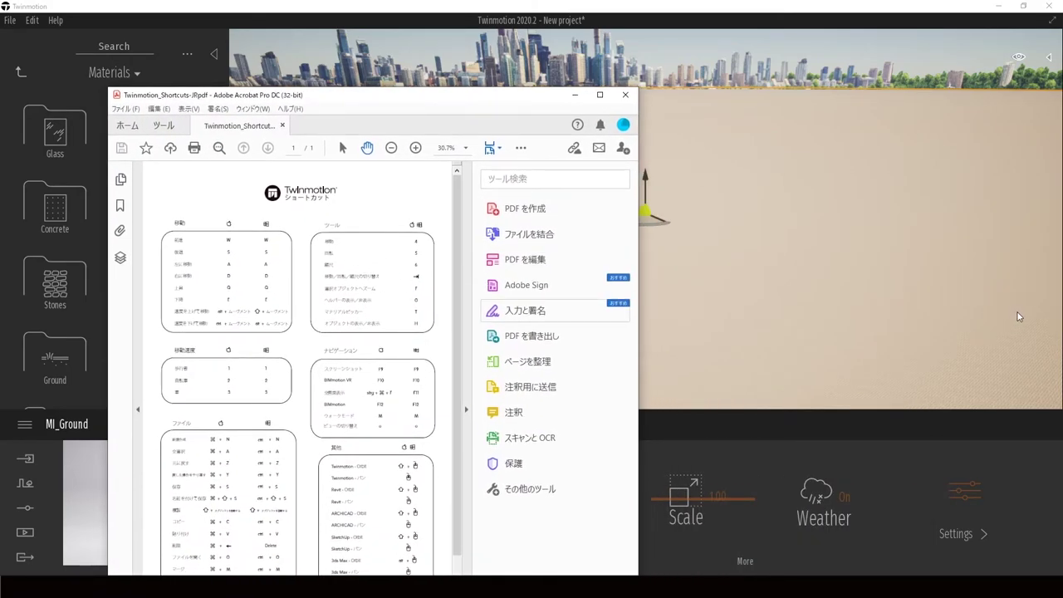
left_click(1019, 316)
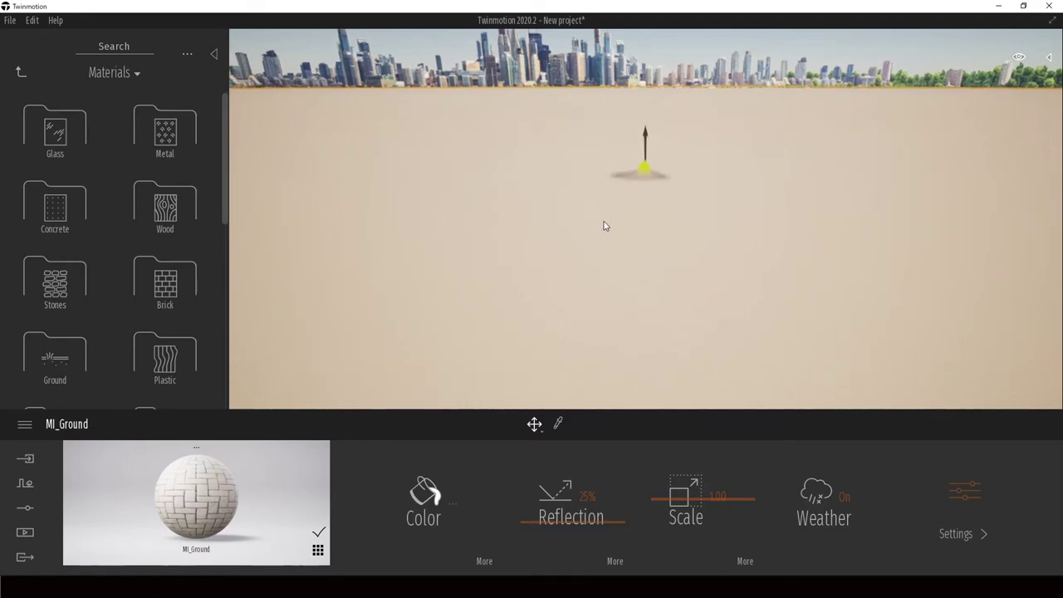
Set the MI_Ground material colour to near-black 0F0F0F in the Color picker.
scroll(611, 211, "up", 2)
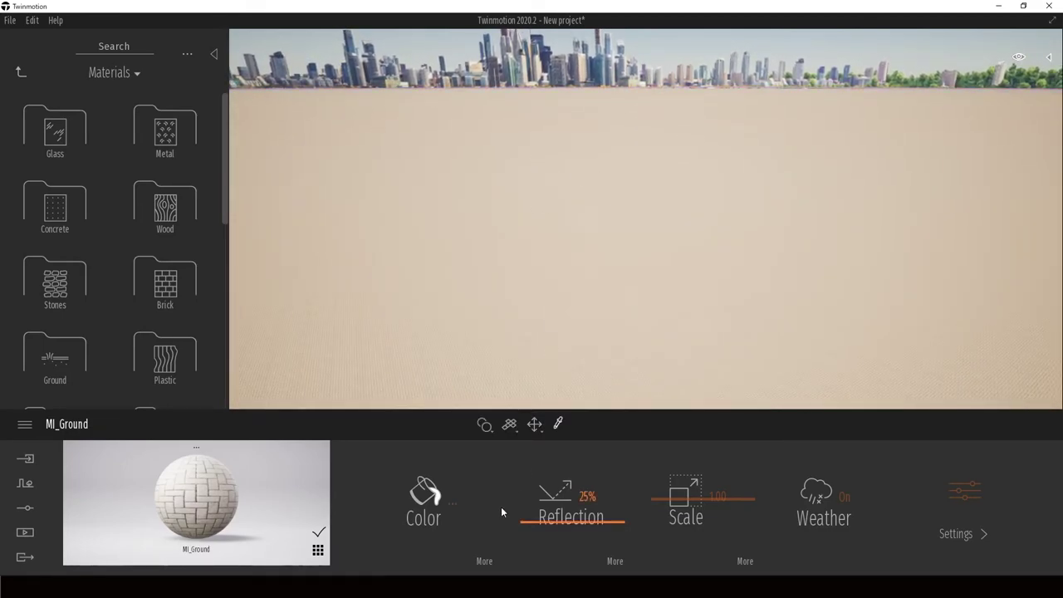
left_click(425, 503)
left_click(518, 345)
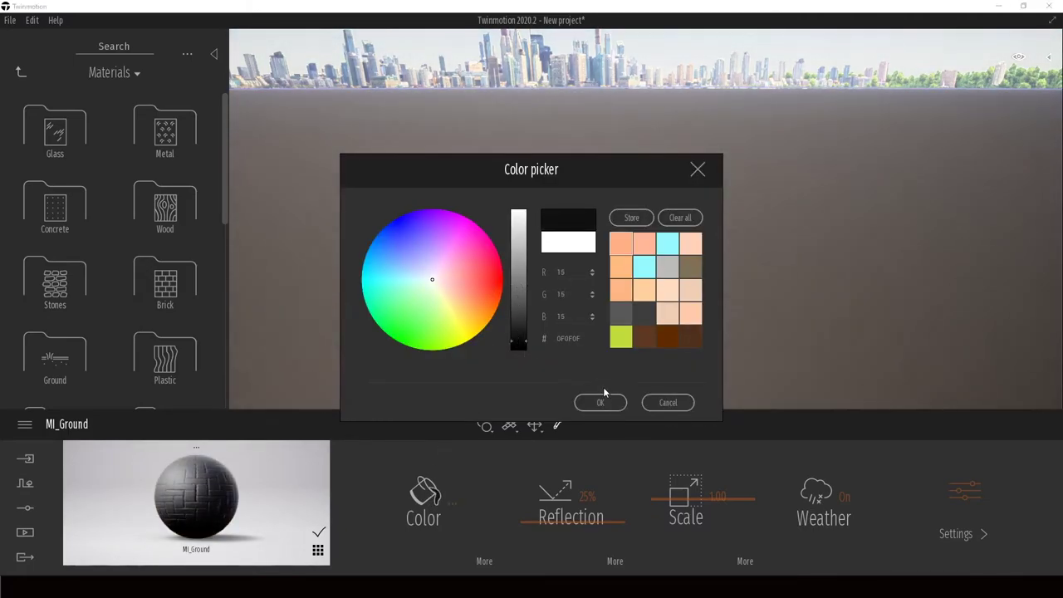
left_click(600, 402)
scroll(661, 266, "up", 5)
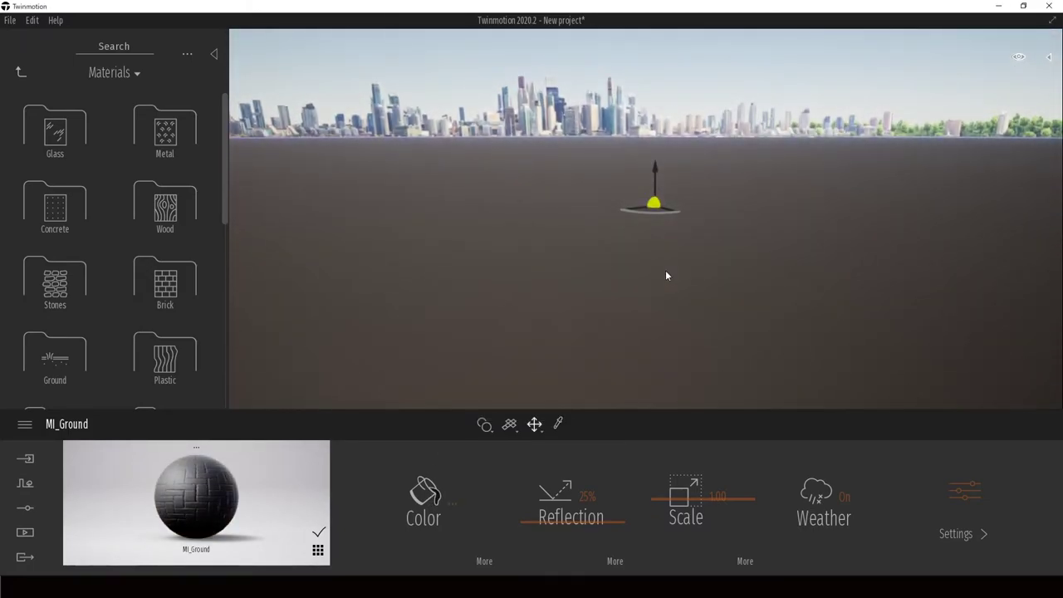